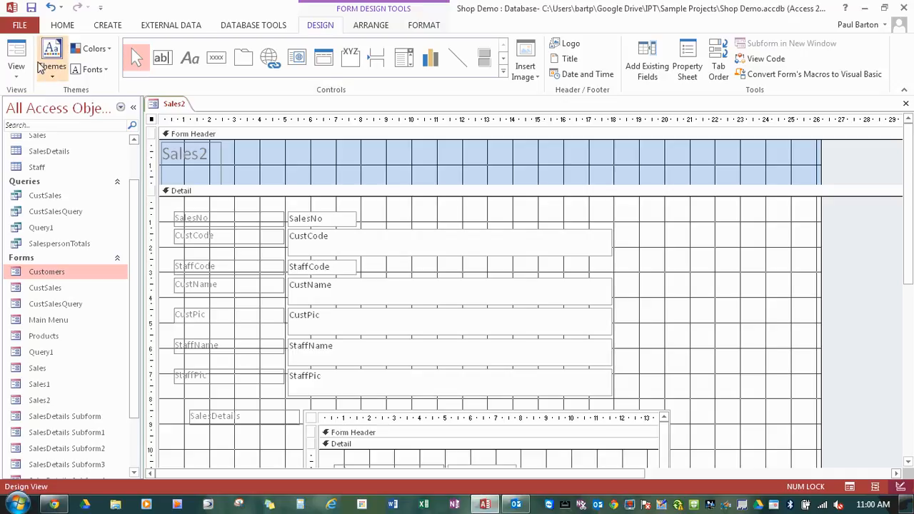
- Examine the CustName field of the Sales2 form in Form View and return to Design View
left_click(16, 57)
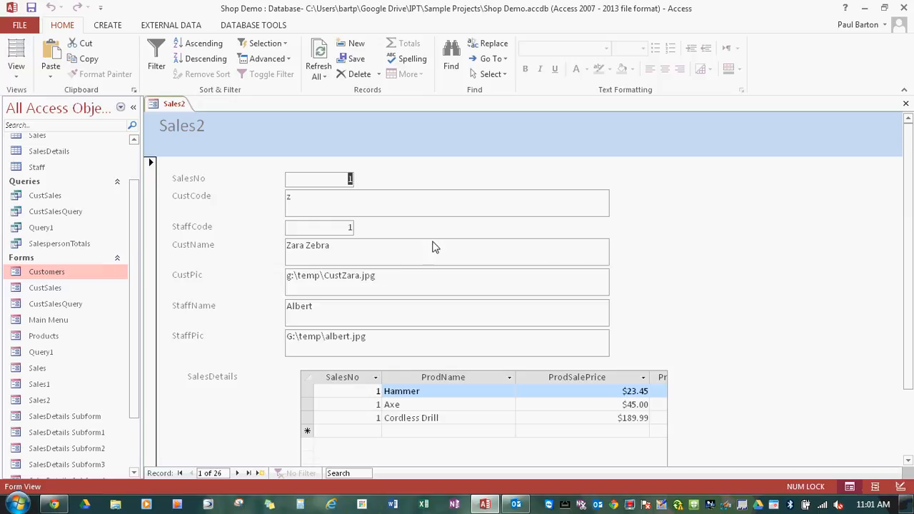
left_click(328, 249)
left_click(16, 74)
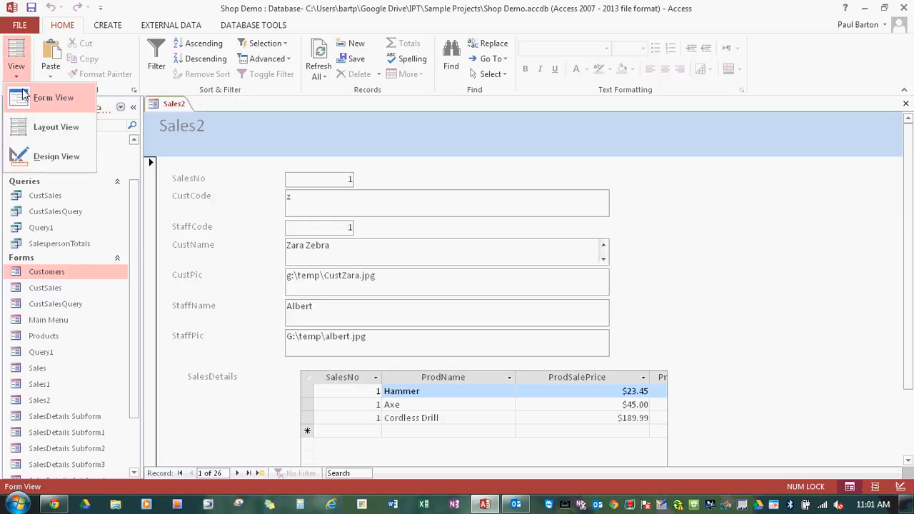
left_click(42, 156)
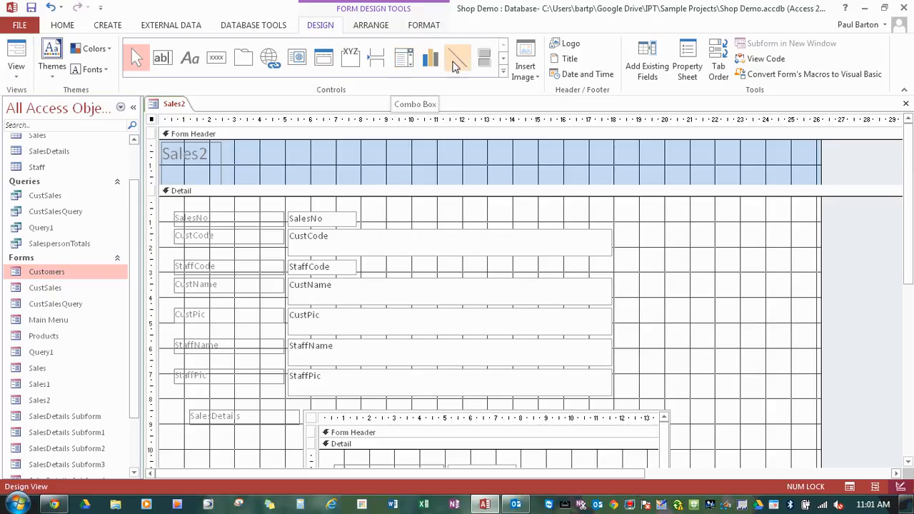
- Draw a combo box about 3 cm wide in the Detail section, beside the right end of the CustName text box
left_click(503, 60)
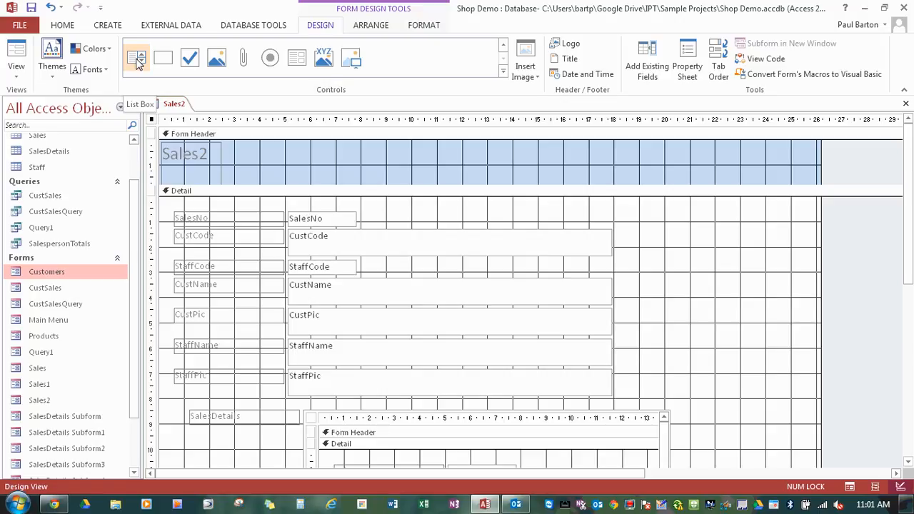
left_click(502, 44)
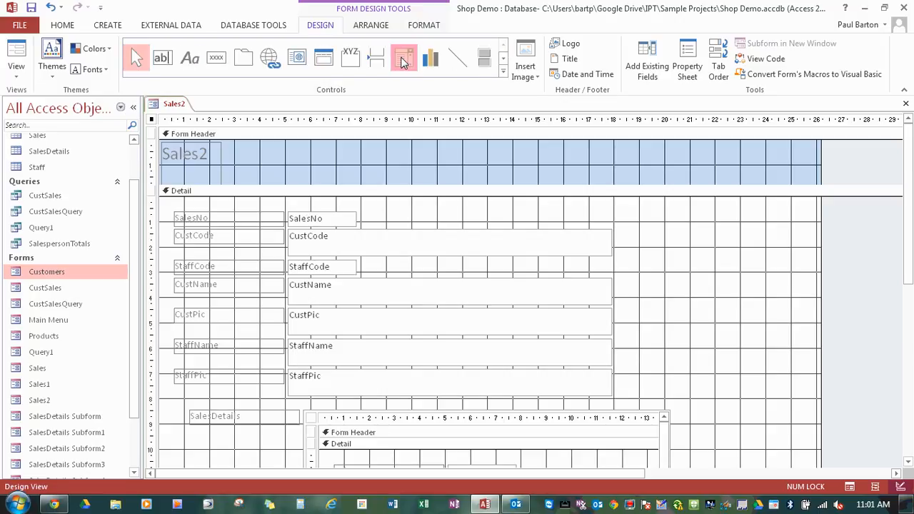
left_click(404, 57)
left_click_drag(631, 286, 707, 305)
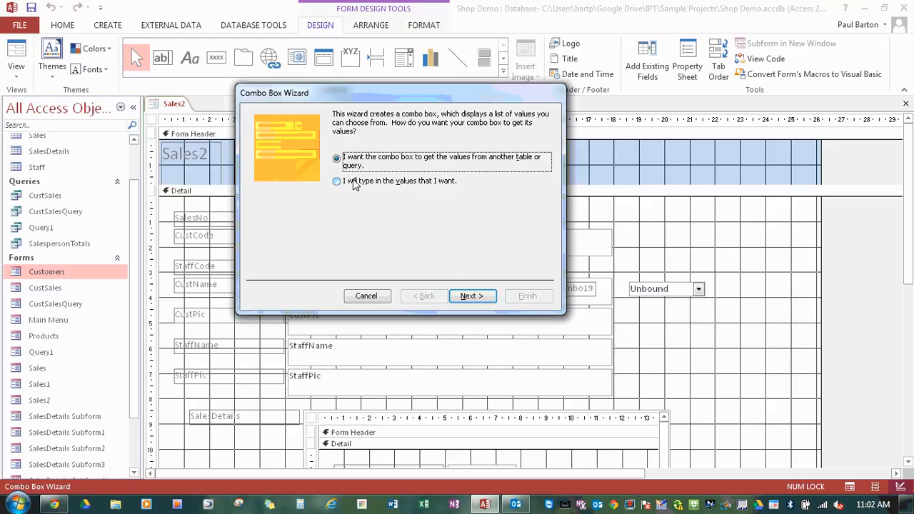
- Have the combo box get its values from the CustName field of the Customers table
left_click(475, 295)
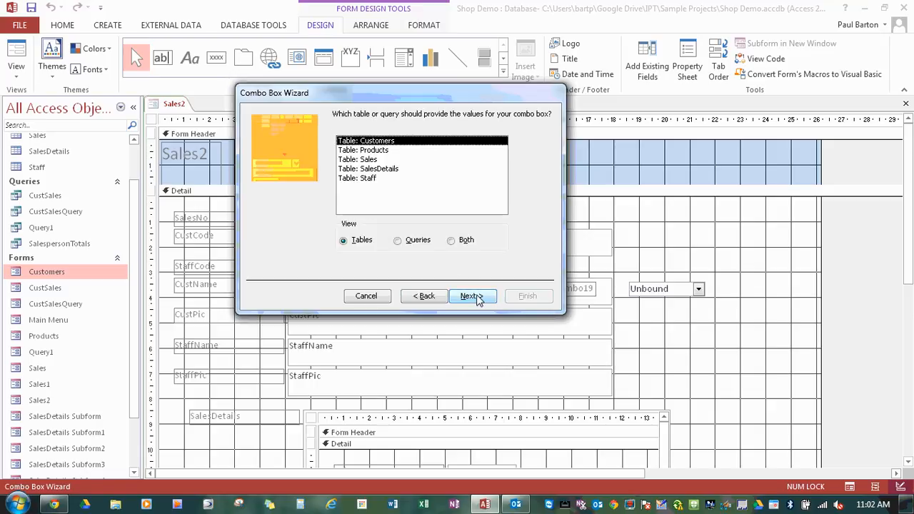
double_click(381, 141)
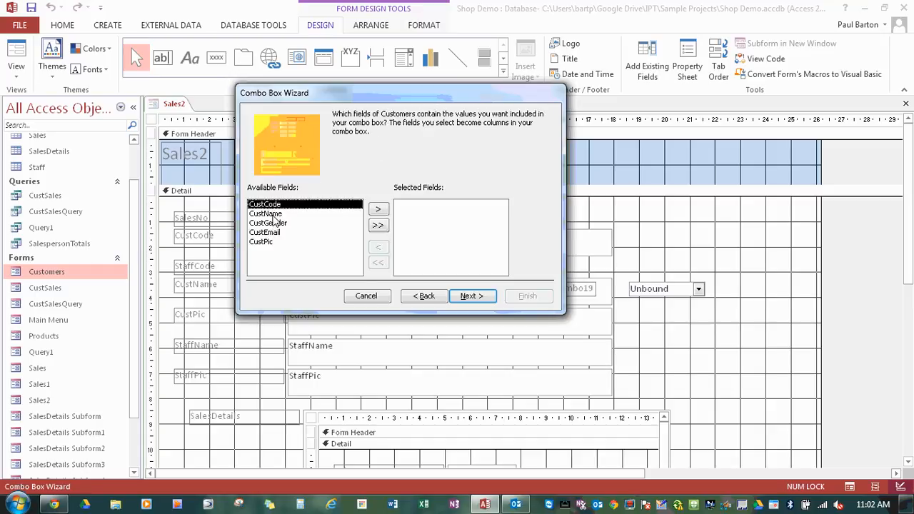
double_click(274, 213)
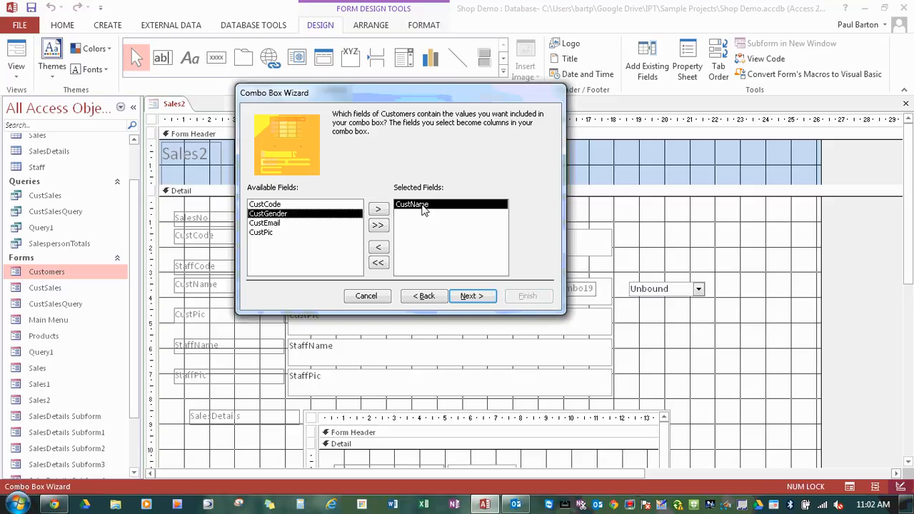
left_click(470, 295)
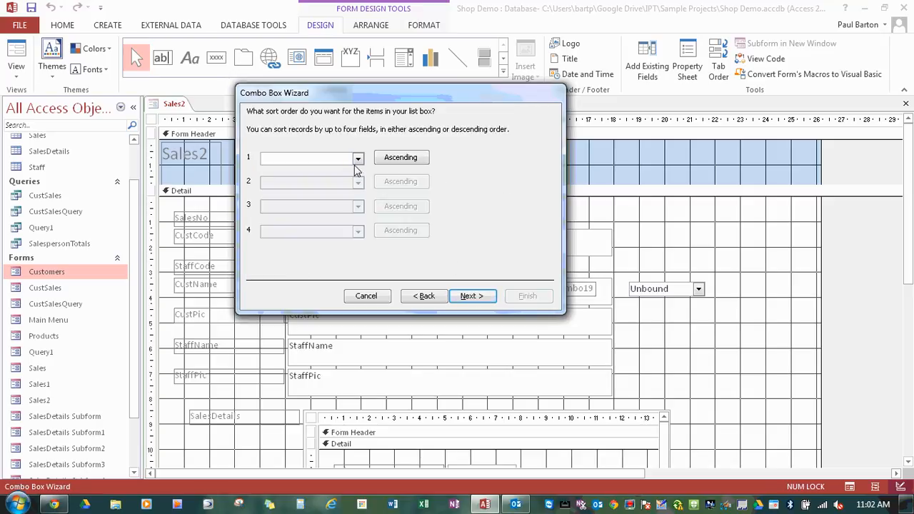
- Sort the combo box items by CustName in ascending order
left_click(357, 159)
left_click(302, 189)
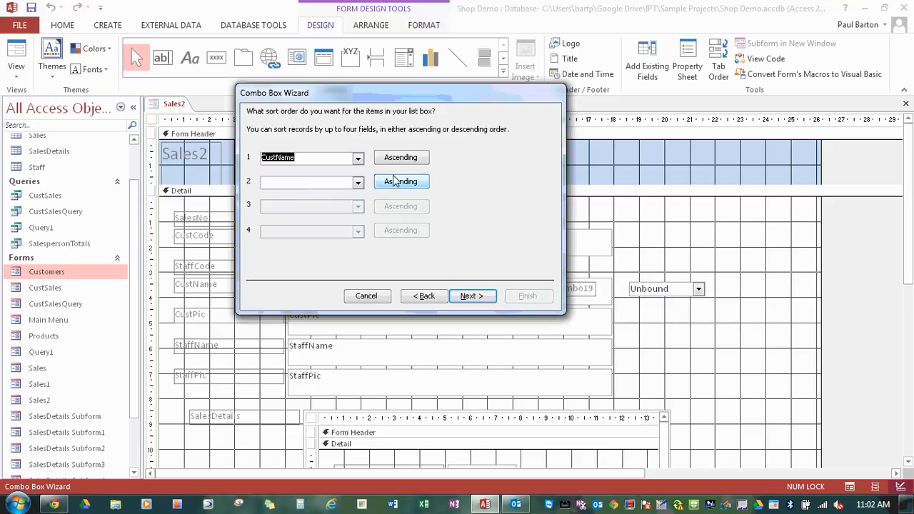
left_click(471, 296)
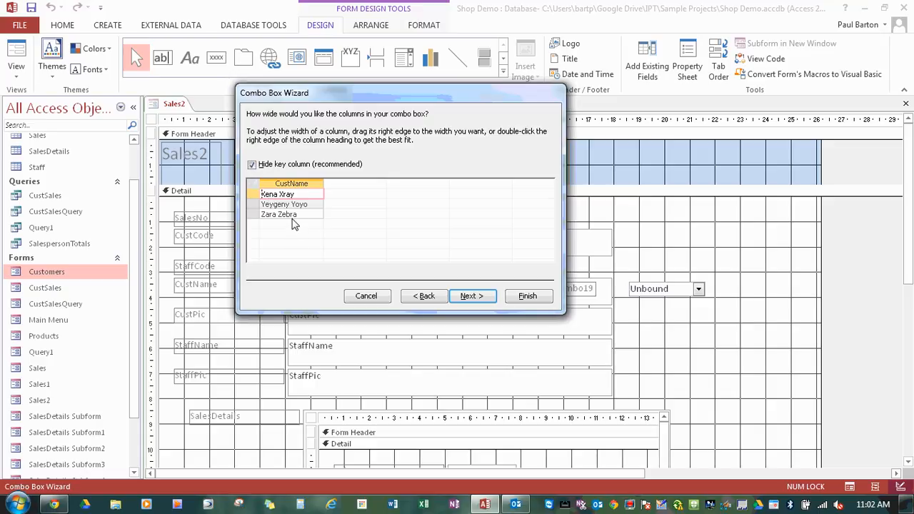
- Compare the combo box columns with the key column shown and hidden, leaving it hidden
left_click(261, 166)
left_click(261, 166)
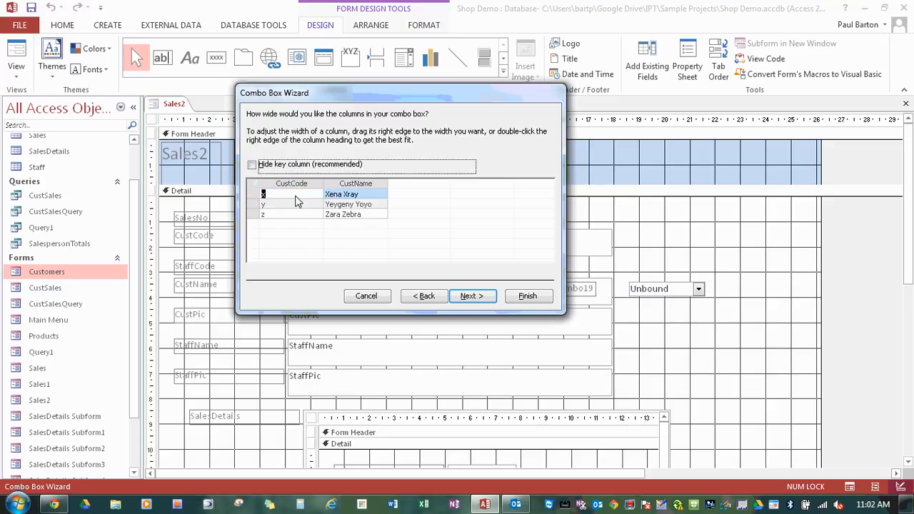
left_click(253, 165)
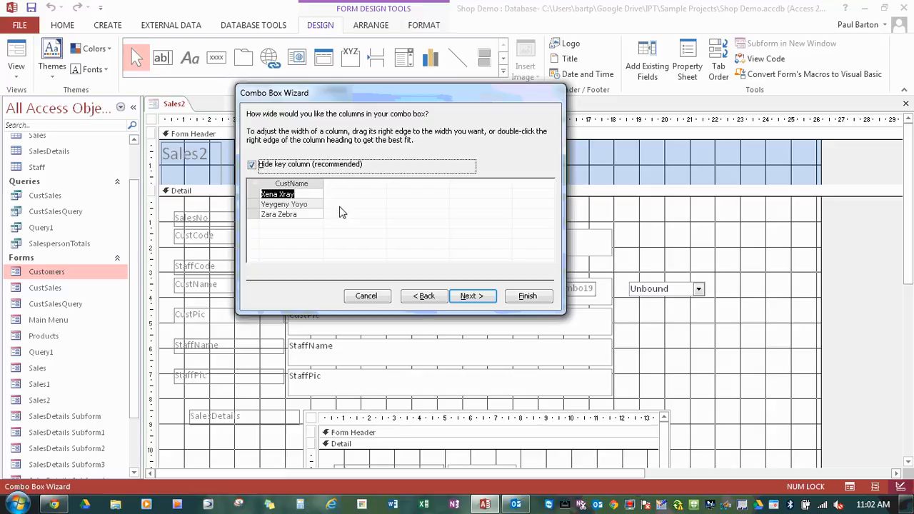
- Store the combo box's selected value in the CustCode field and finish the wizard with the default label
left_click(473, 297)
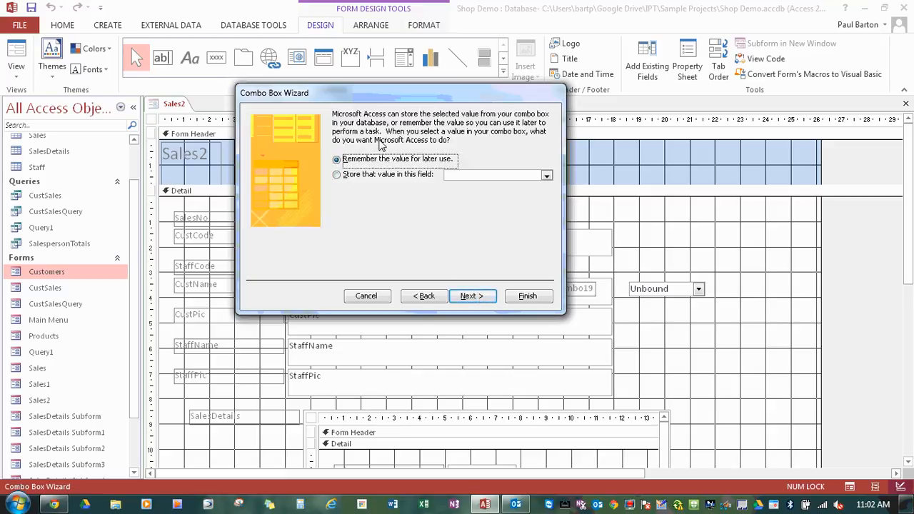
left_click(364, 180)
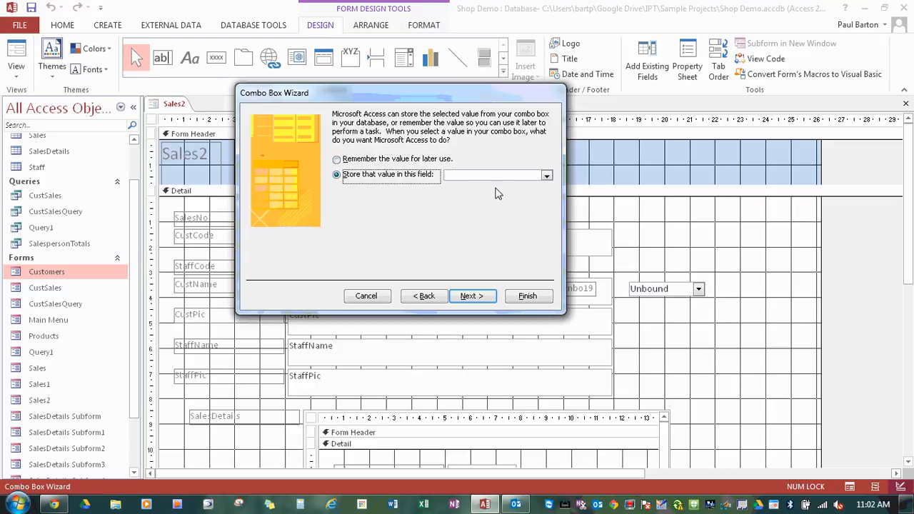
left_click(548, 177)
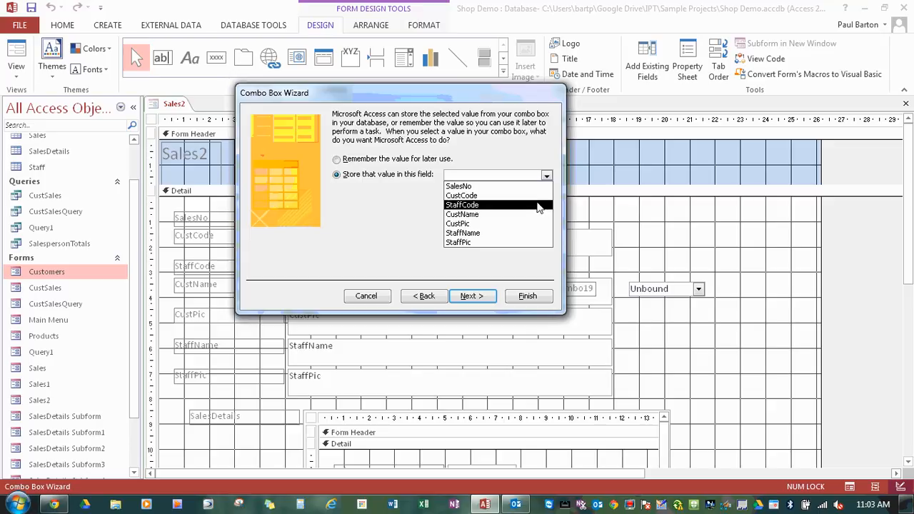
left_click(541, 196)
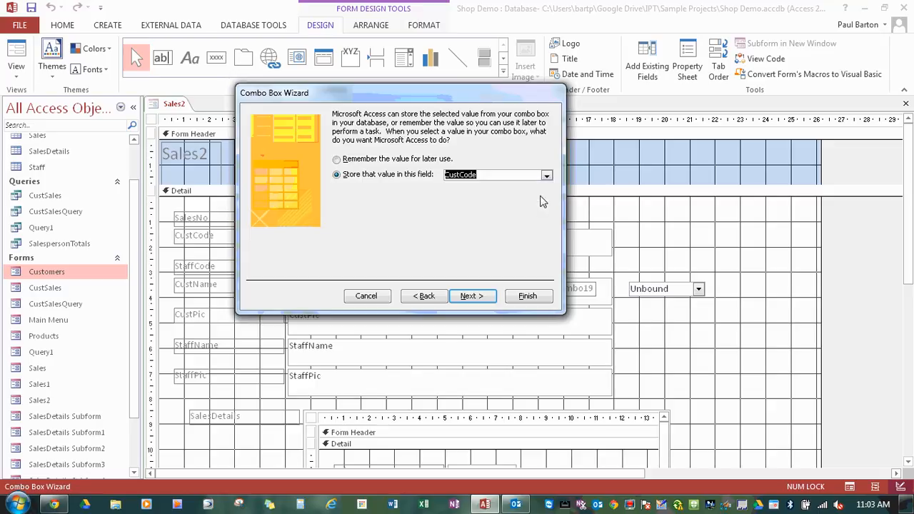
left_click(472, 296)
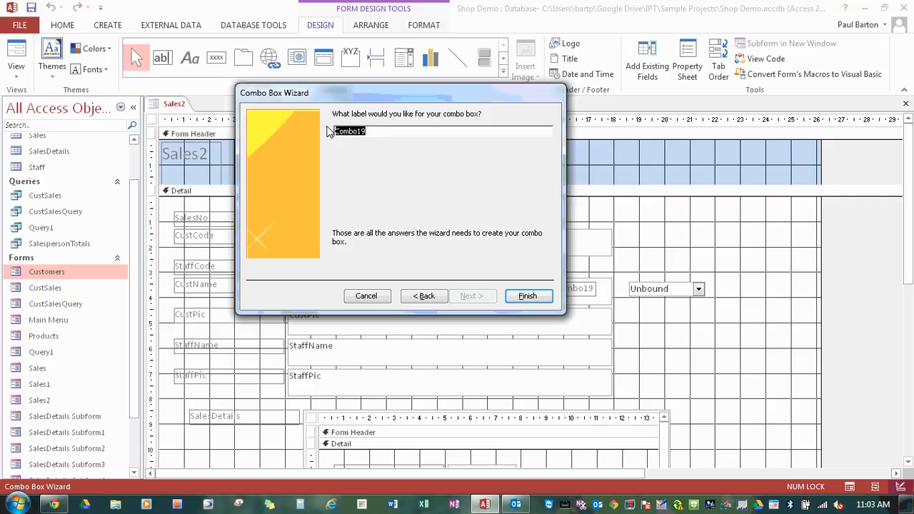
left_click(528, 296)
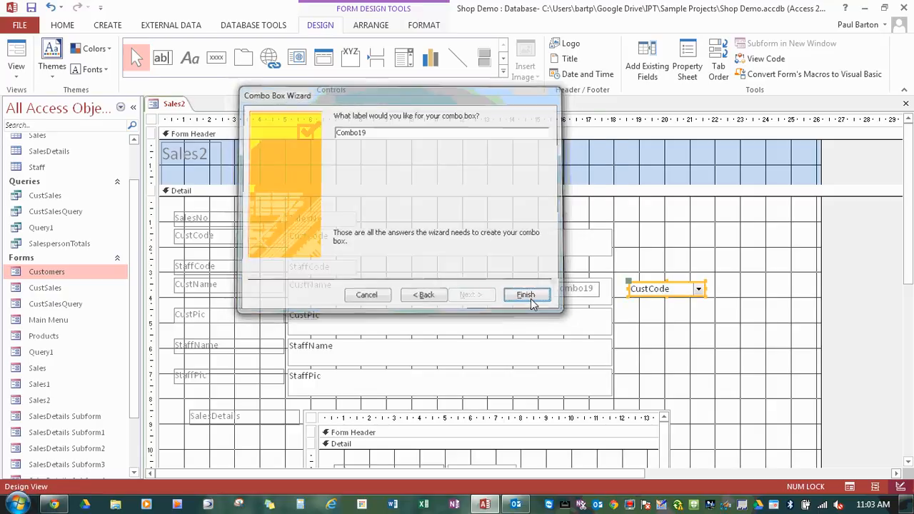
- Test the new combo box in Form View by choosing the second, third and first customers for sale 1
left_click(16, 53)
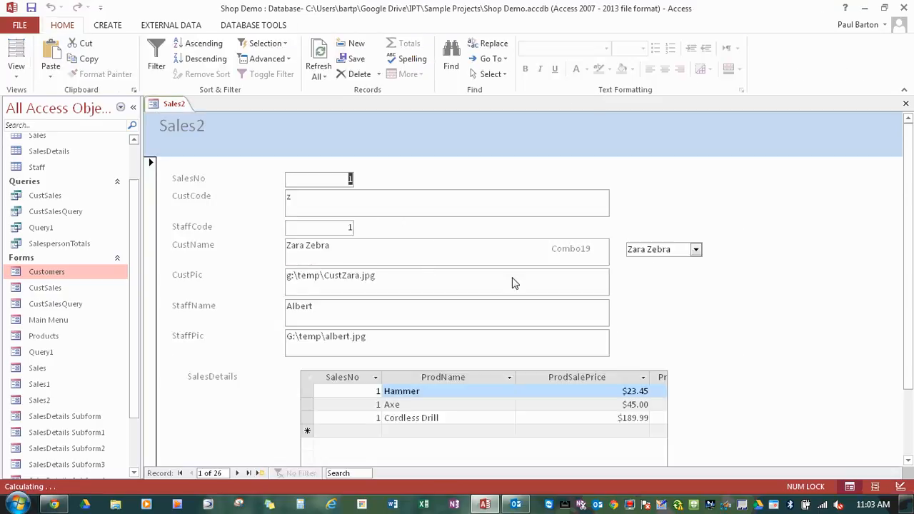
left_click(696, 250)
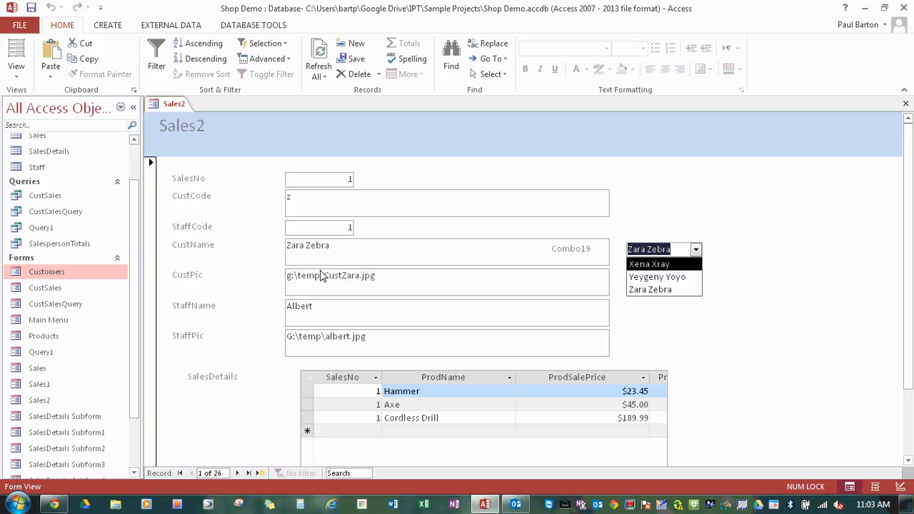
left_click(652, 277)
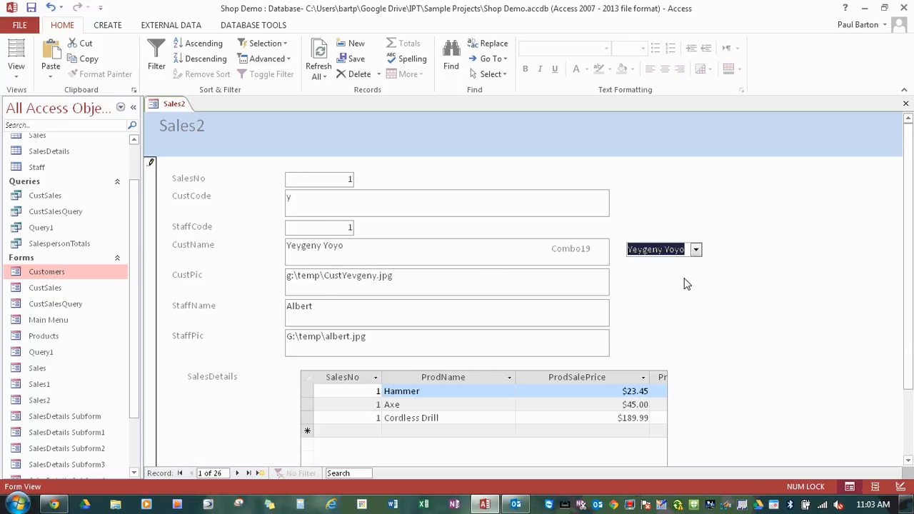
left_click(696, 249)
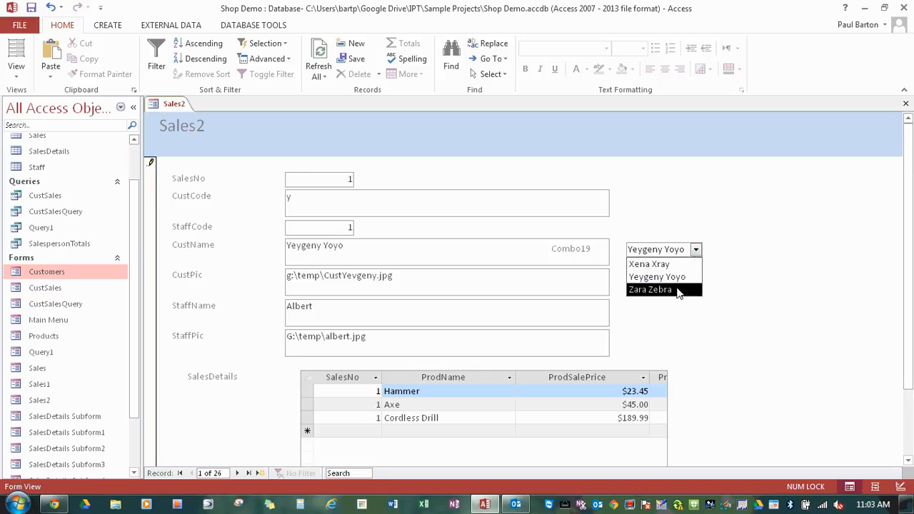
left_click(679, 290)
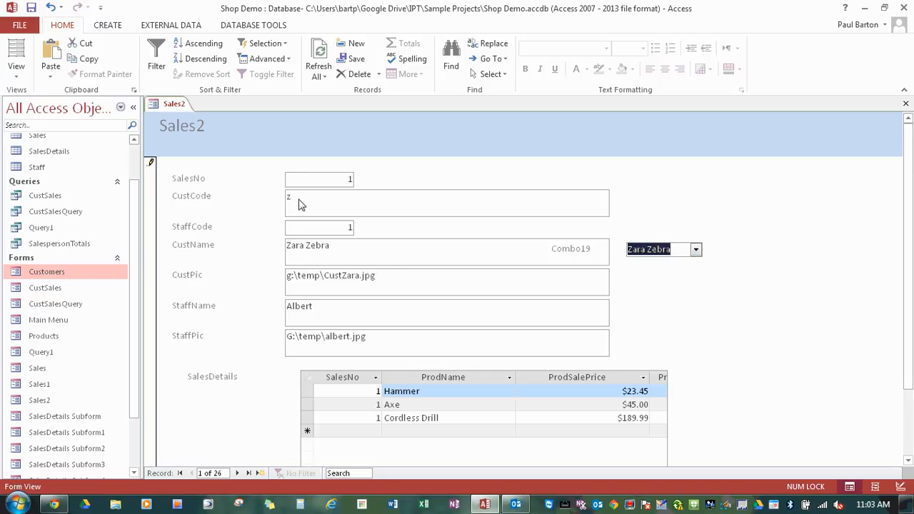
left_click(695, 249)
left_click(677, 265)
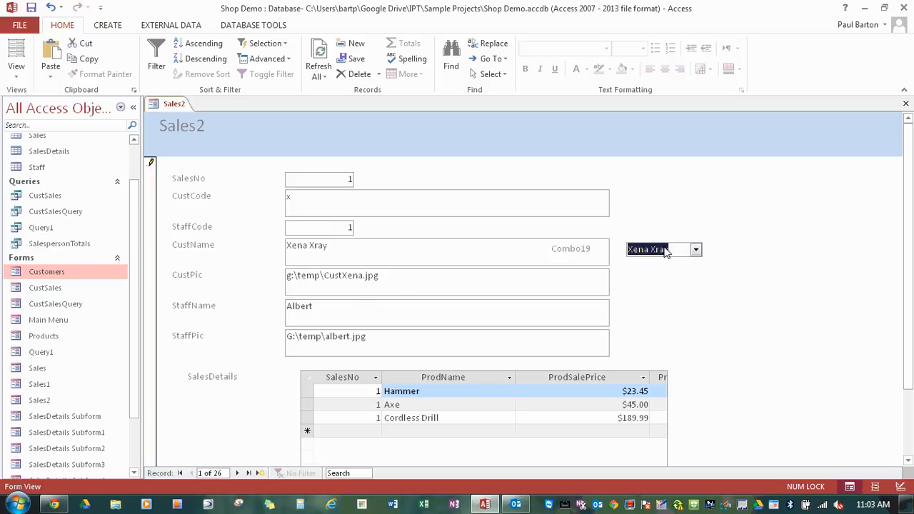
left_click(349, 250)
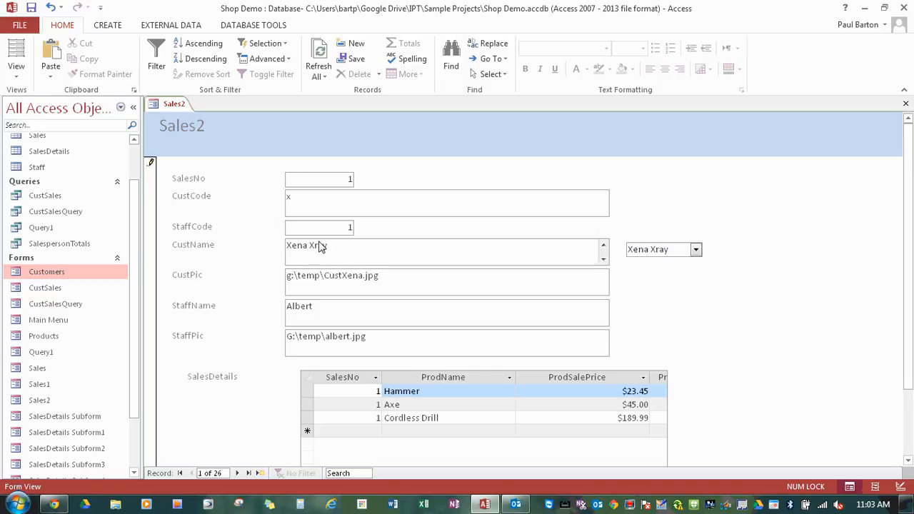
- Delete the CustName text box and its label from the form in Design View
left_click(16, 72)
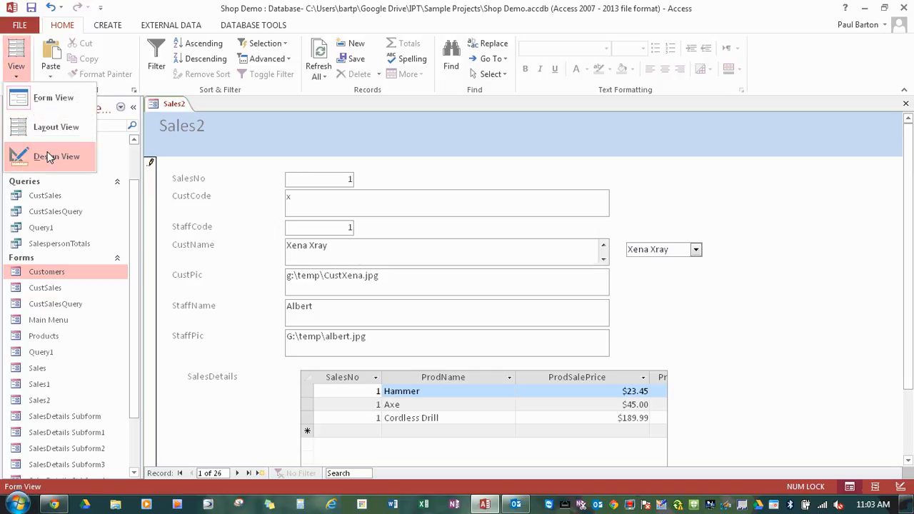
left_click(56, 156)
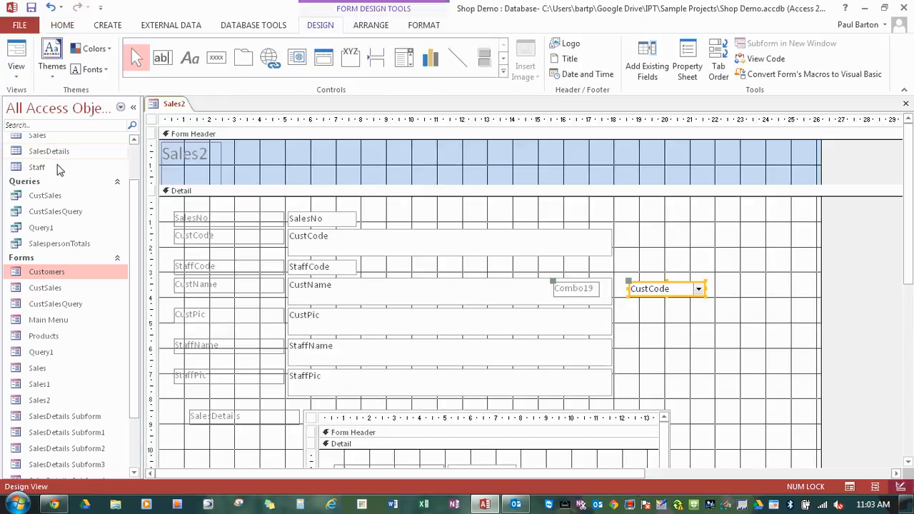
left_click(337, 299)
key("Delete")
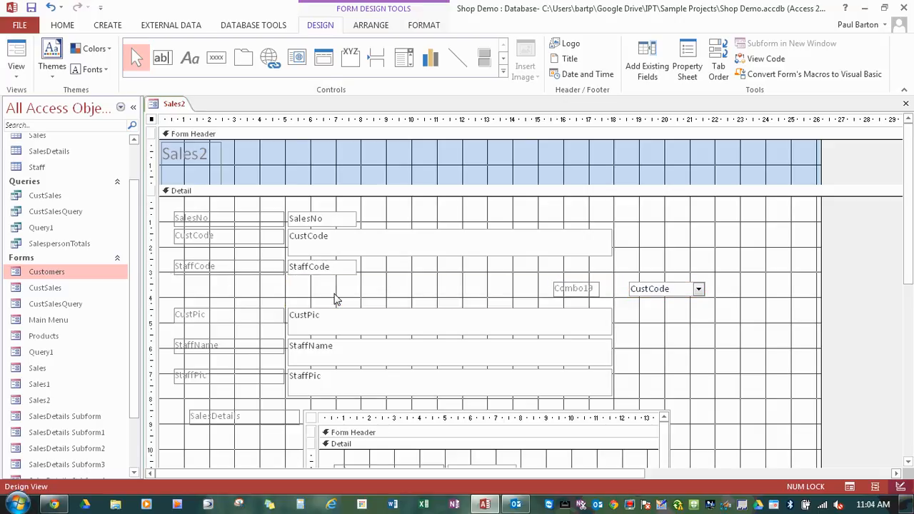
left_click(344, 322)
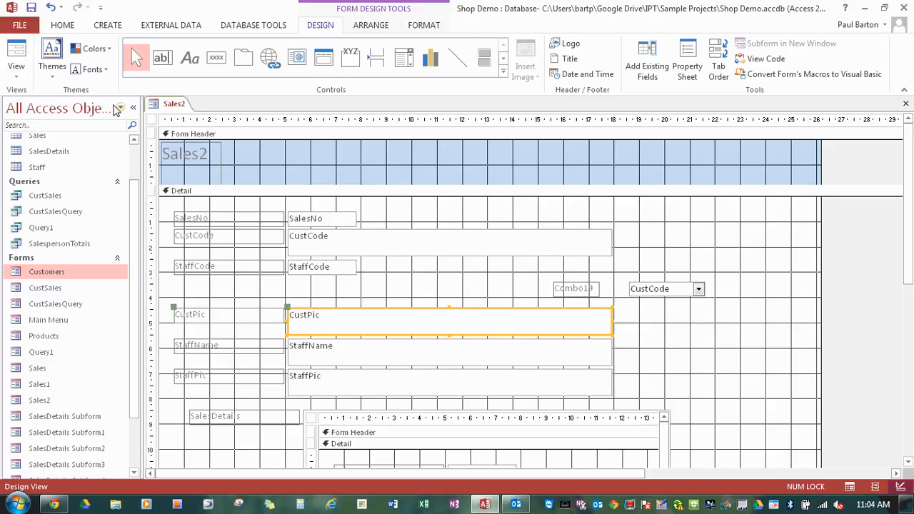
- Test the combo box again in Form View, choosing the second customer and finally the third for sale 1
left_click(17, 56)
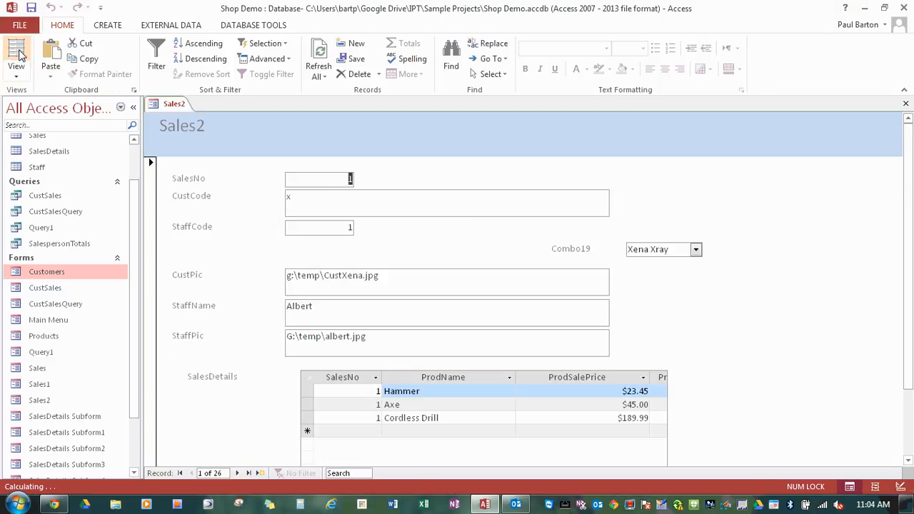
left_click(696, 250)
left_click(684, 275)
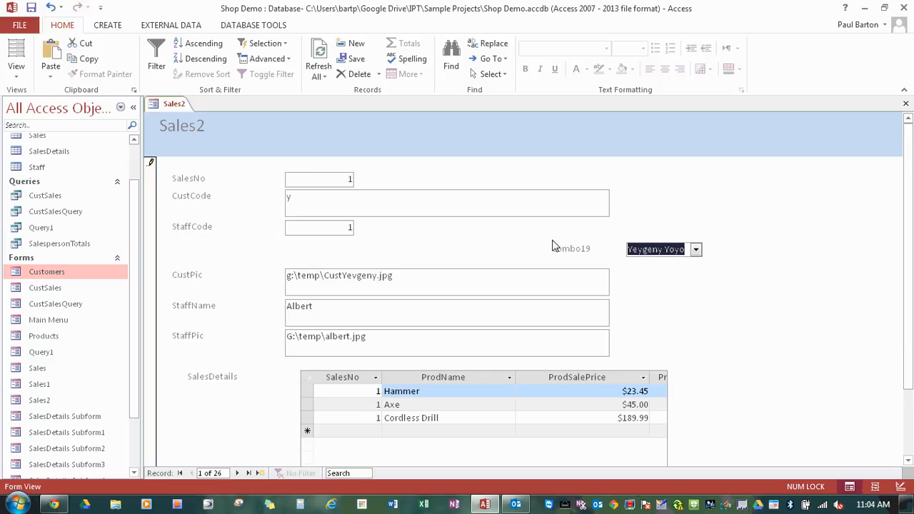
left_click(695, 249)
left_click(684, 290)
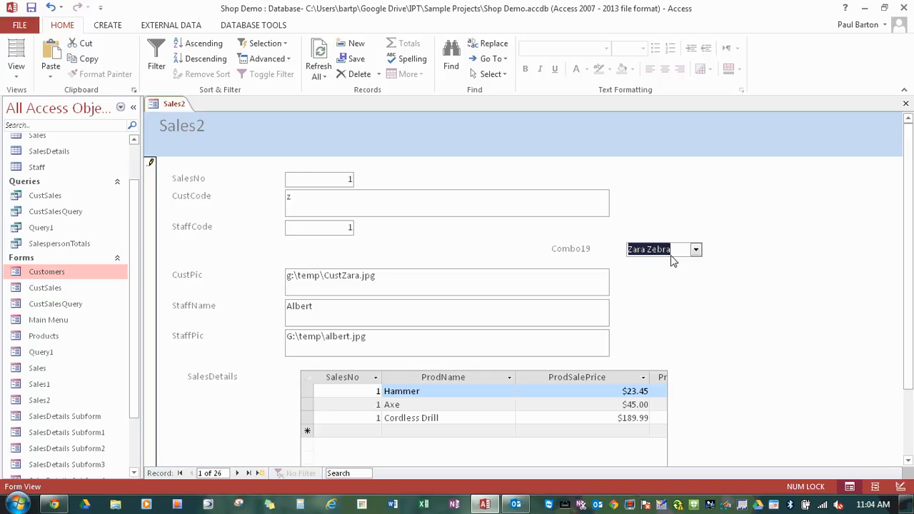
- In Design View, add an empty image control about 2.7 cm wide and 2.6 cm high directly above the customer combo box
left_click(17, 78)
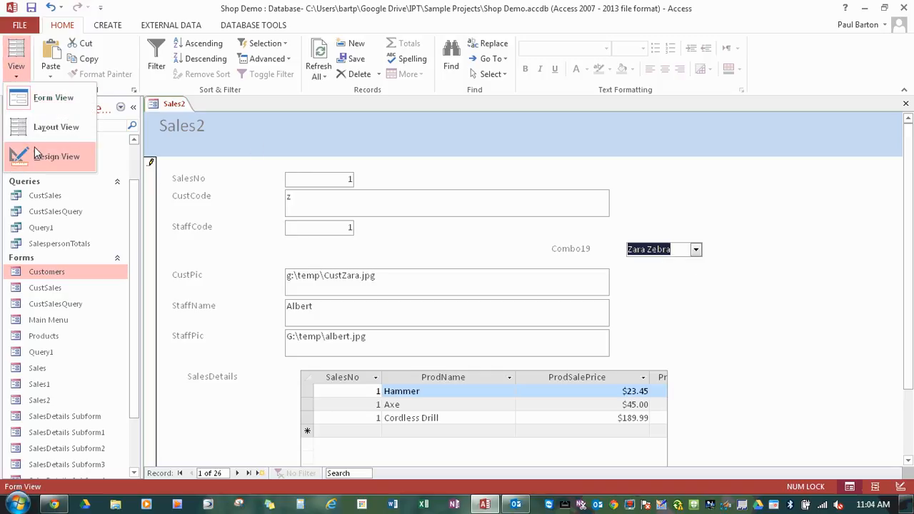
left_click(40, 153)
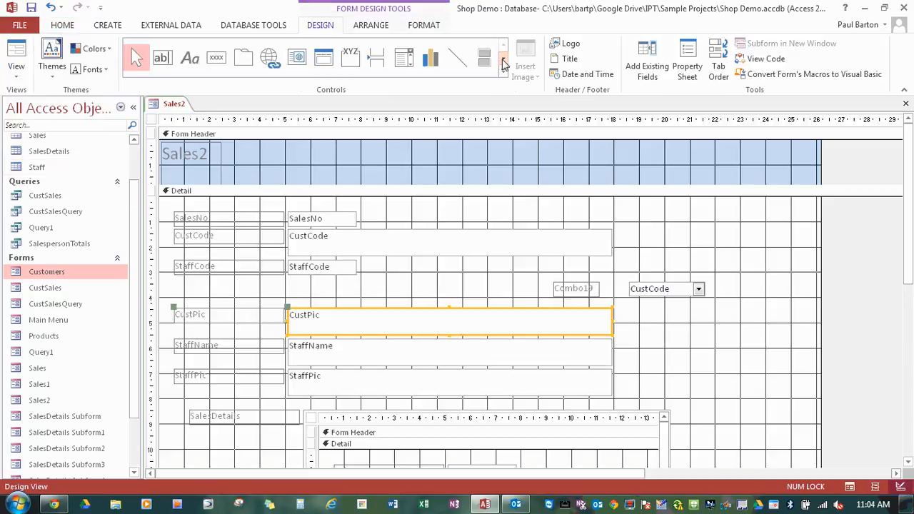
left_click(504, 58)
left_click(352, 60)
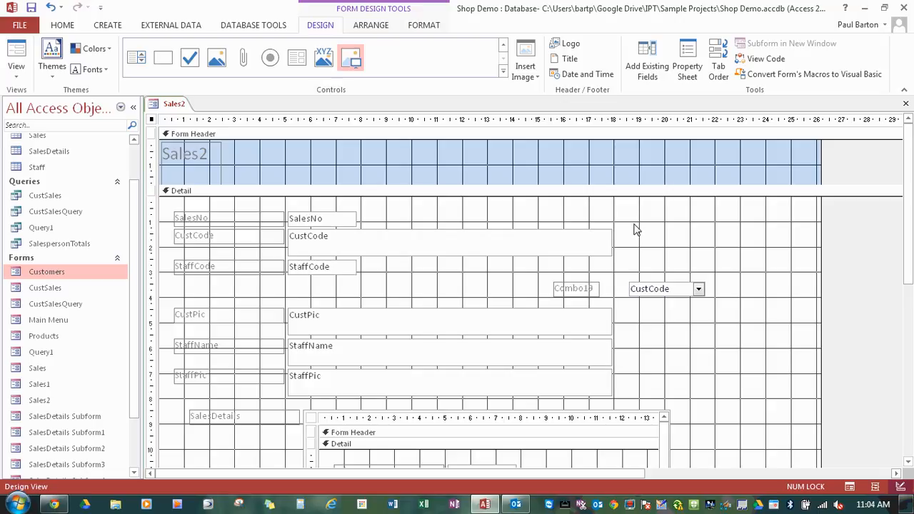
left_click_drag(626, 210, 697, 279)
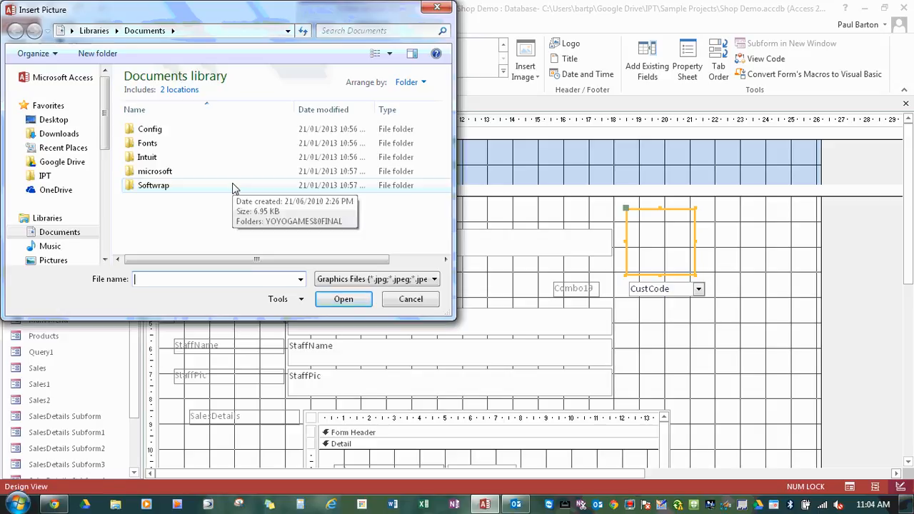
left_click(409, 300)
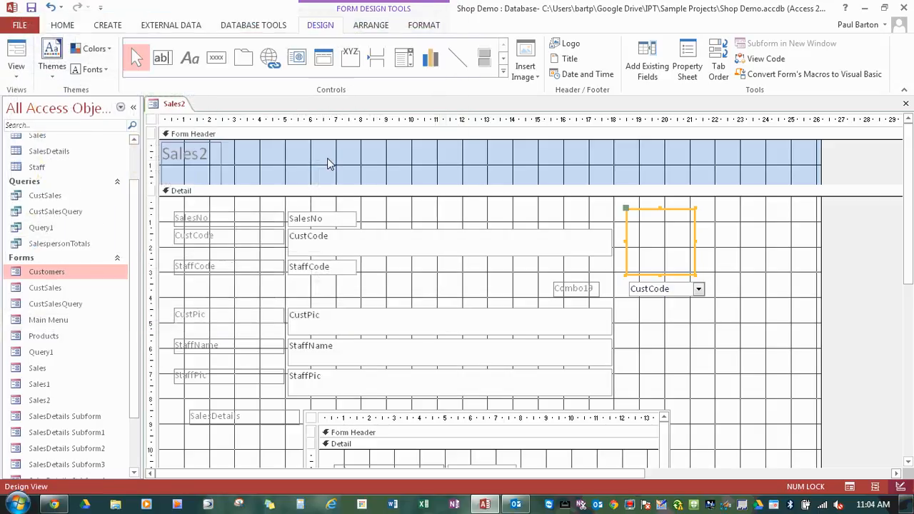
- Set the new image control's Control Source property to CustPic
right_click(663, 252)
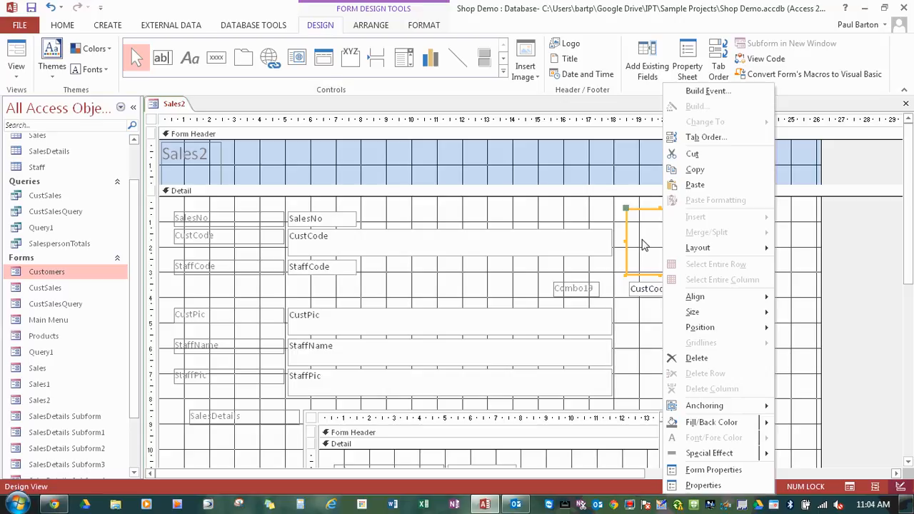
left_click(705, 485)
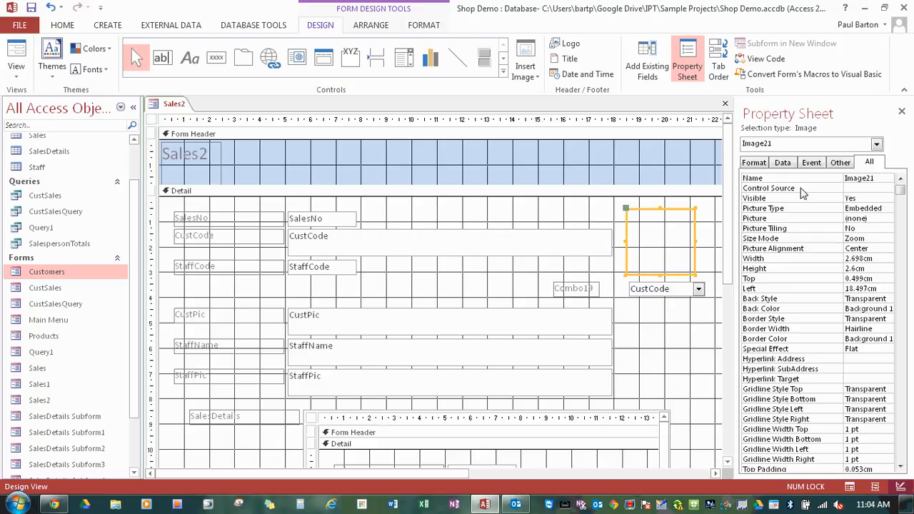
left_click(855, 188)
left_click(878, 188)
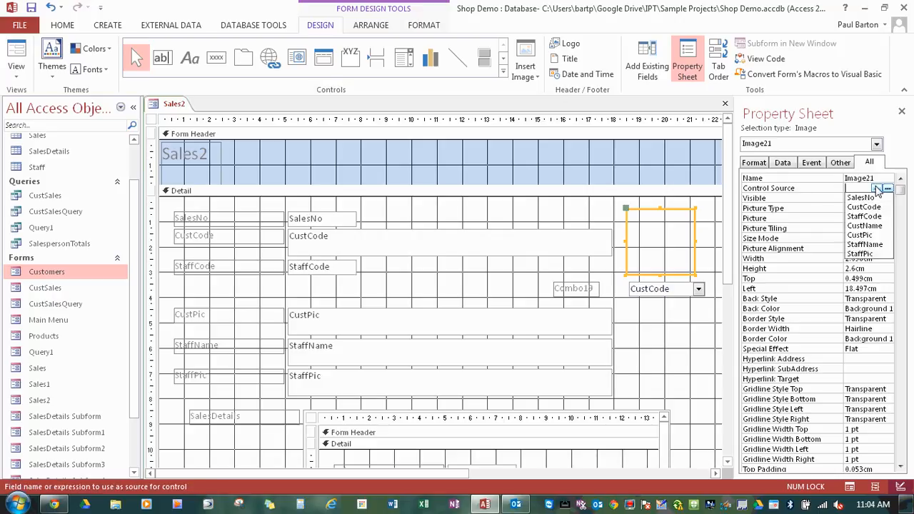
left_click(866, 234)
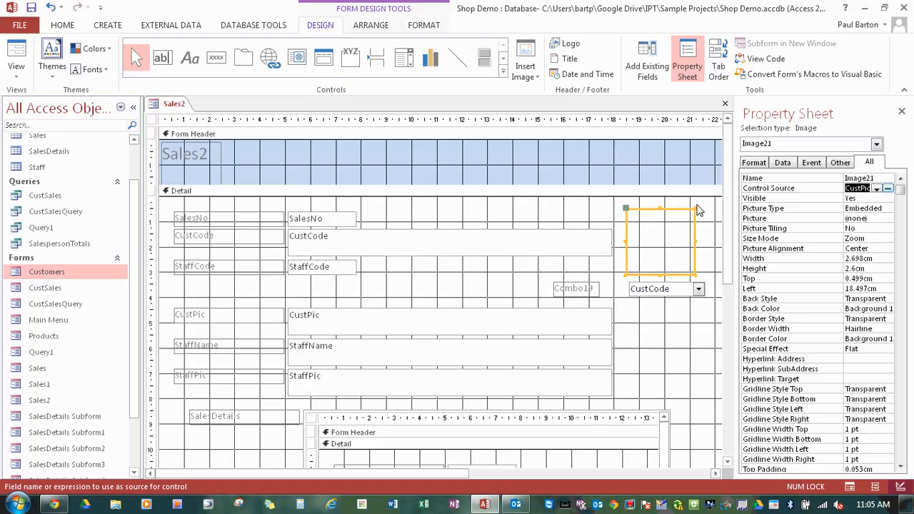
left_click(902, 115)
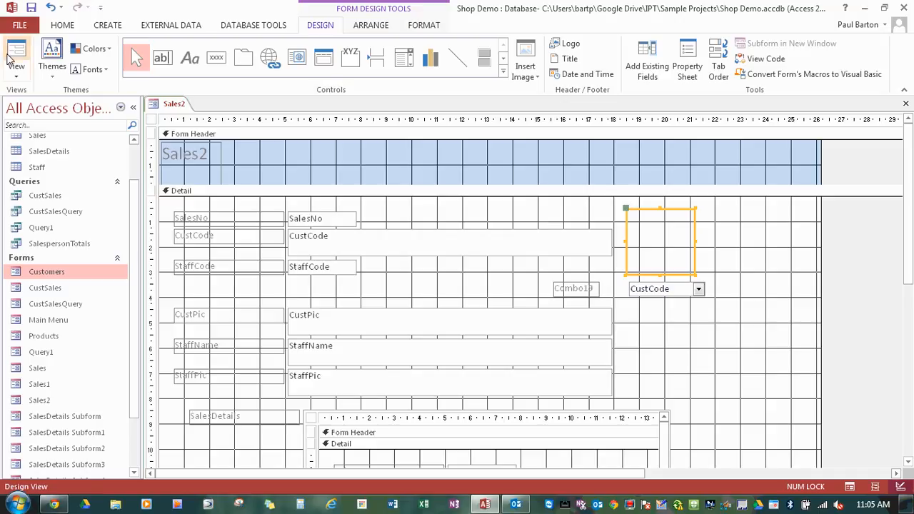
- Test the customer picture in Form View by choosing the first and second customers in the combo box for sale 1
left_click(15, 53)
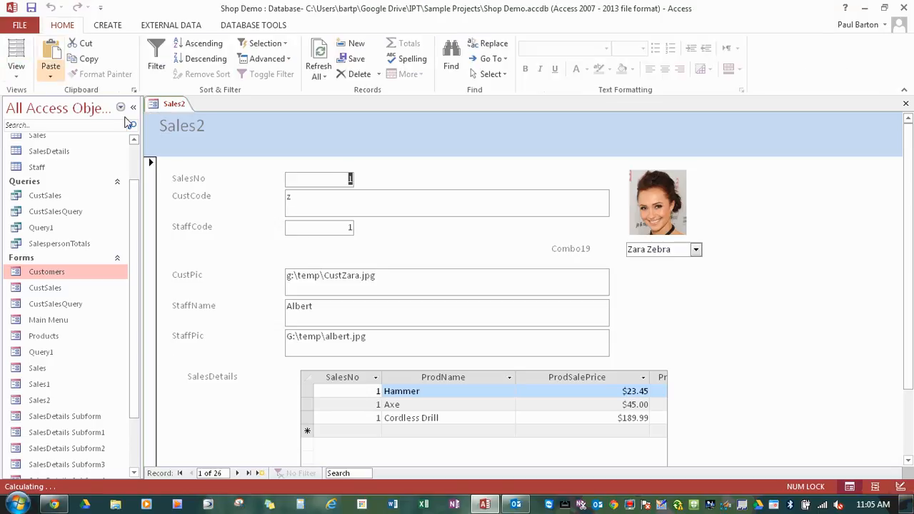
left_click(696, 249)
left_click(684, 265)
left_click(695, 249)
left_click(681, 276)
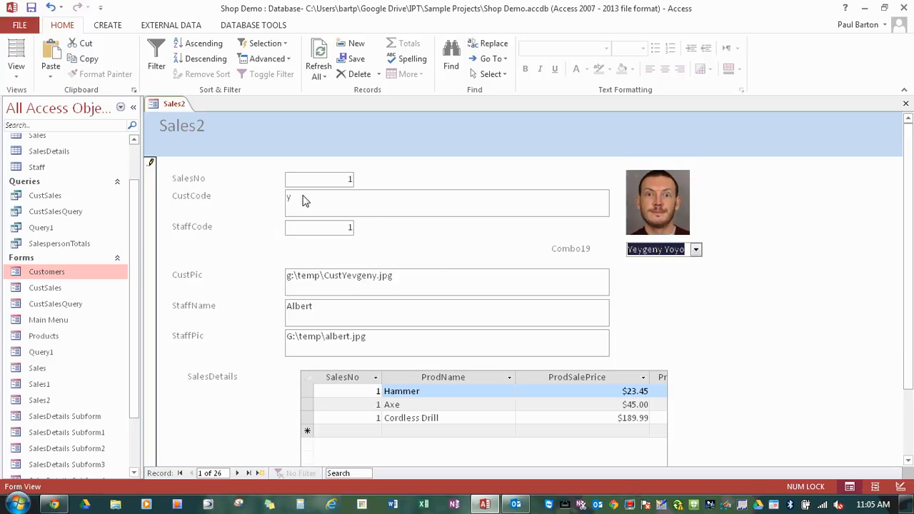
- In Design View, hide the CustCode and CustPic text boxes by setting their Visible property to No
left_click(16, 74)
left_click(49, 155)
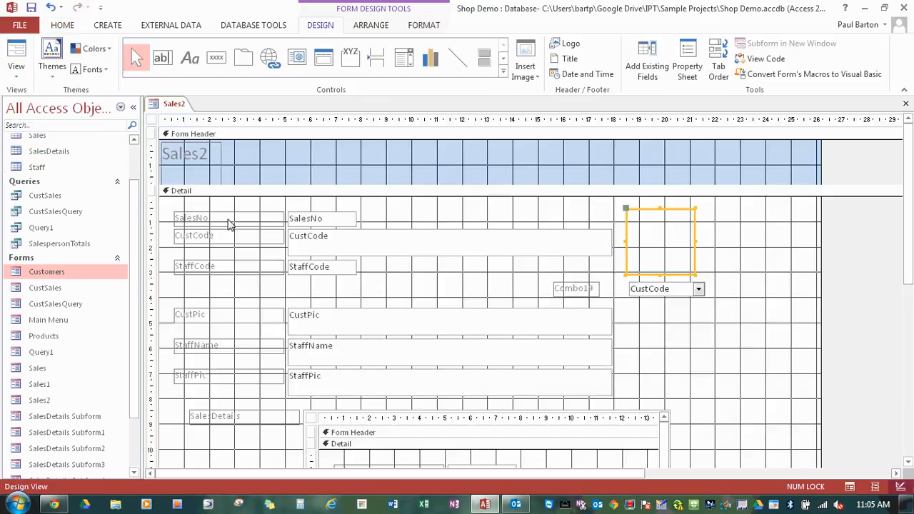
left_click(325, 246)
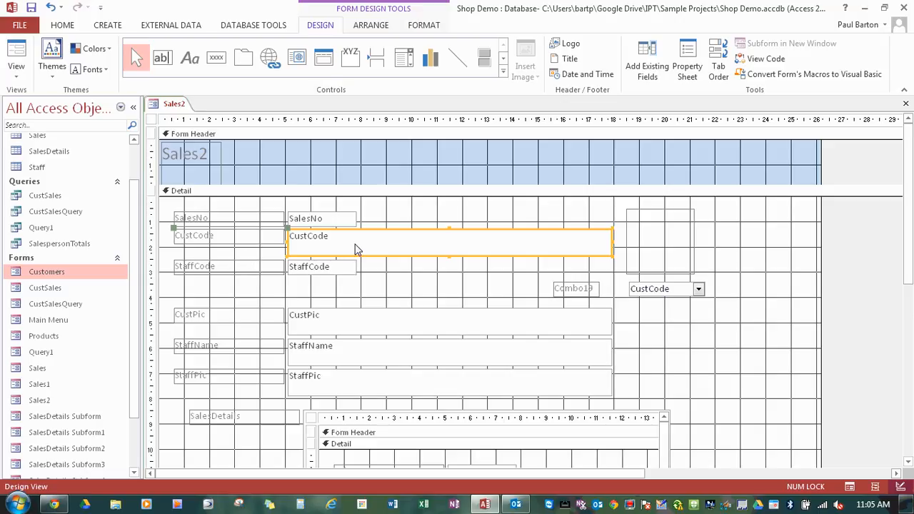
right_click(357, 249)
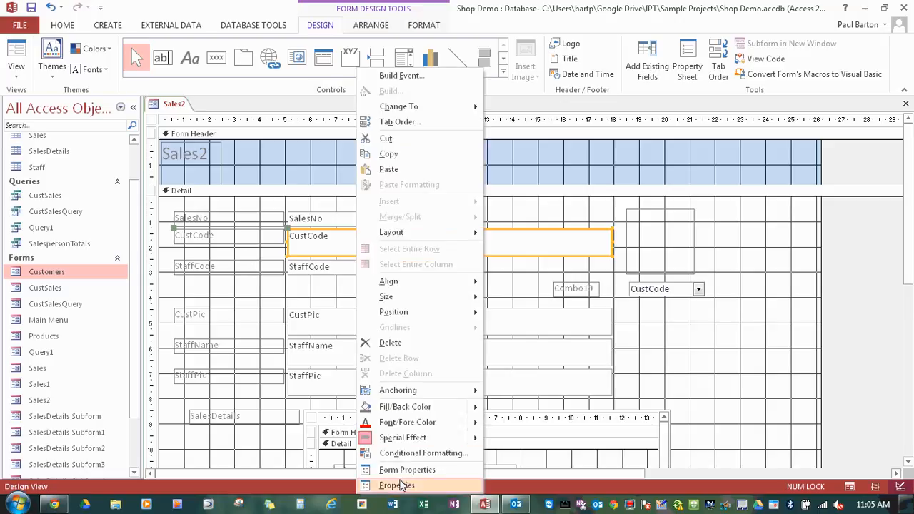
left_click(397, 485)
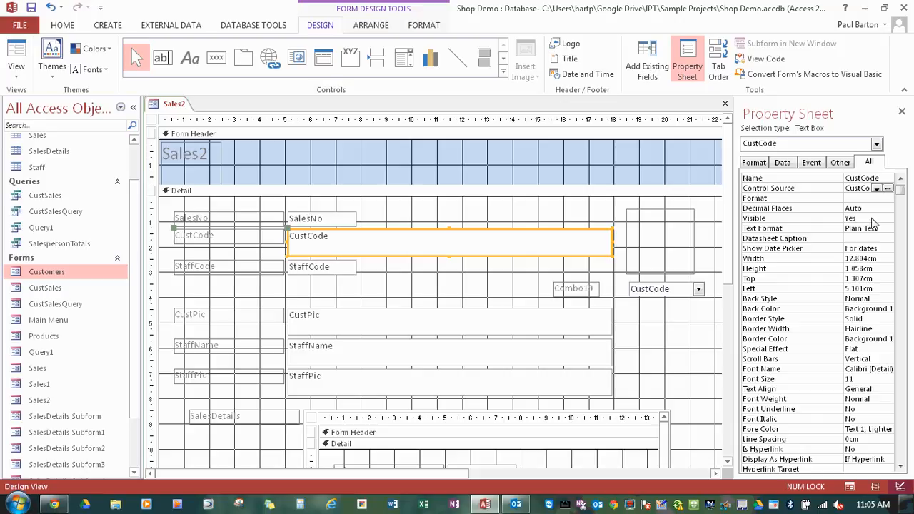
left_click(882, 221)
left_click(886, 219)
left_click(871, 238)
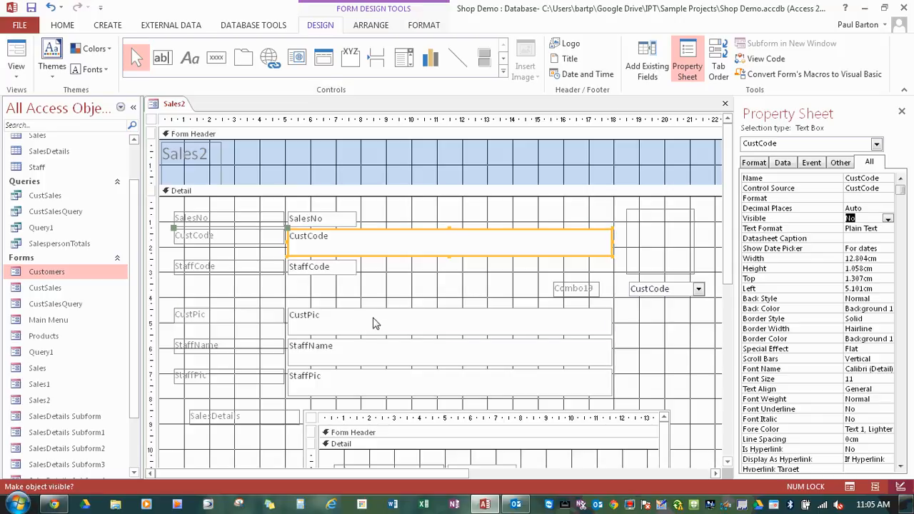
left_click(374, 321)
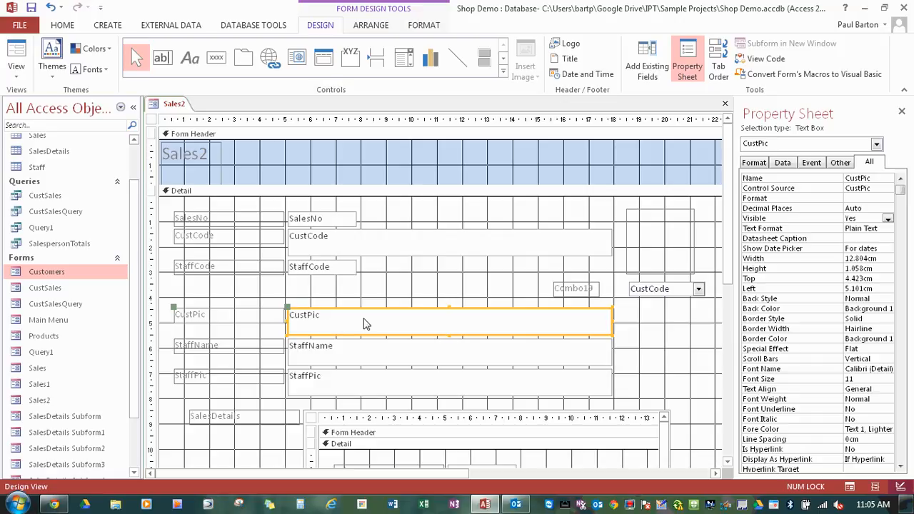
left_click(866, 219)
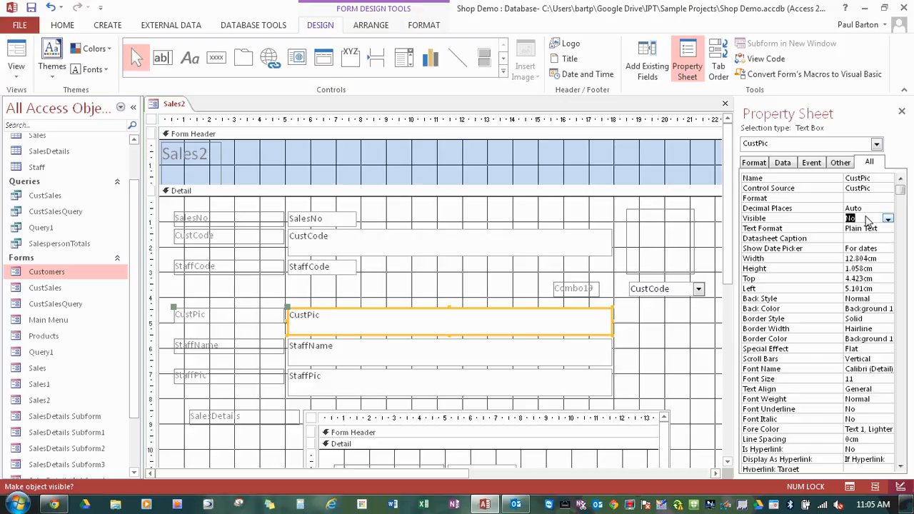
- Test the form in Form View with the text boxes hidden, choosing the second, first and finally third customer for sale 1
left_click(15, 54)
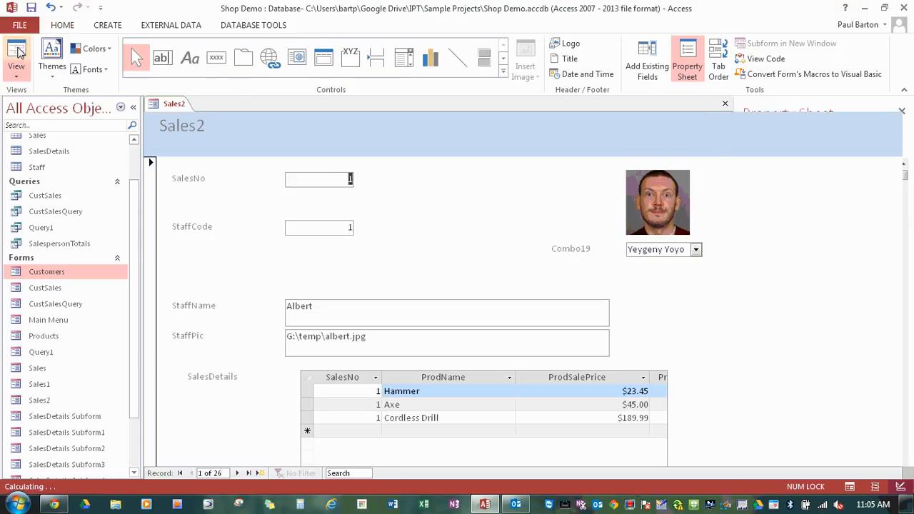
left_click(695, 249)
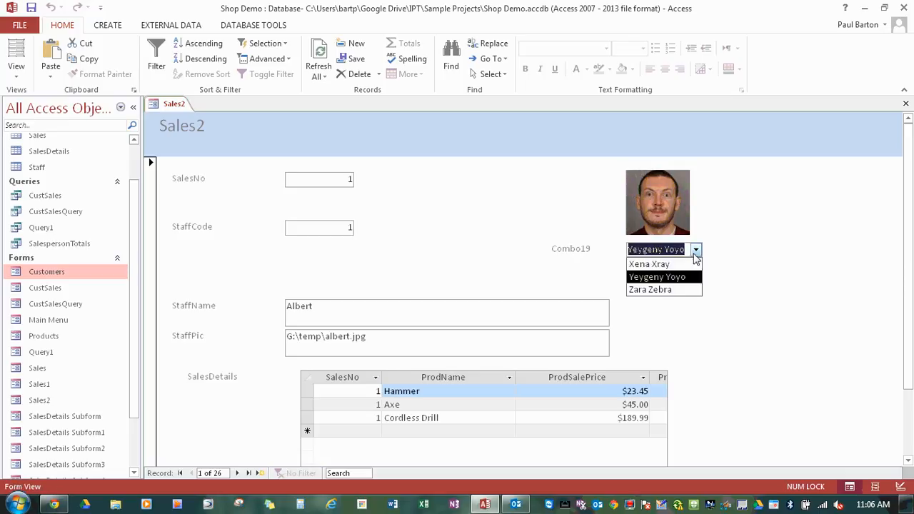
left_click(683, 279)
left_click(696, 250)
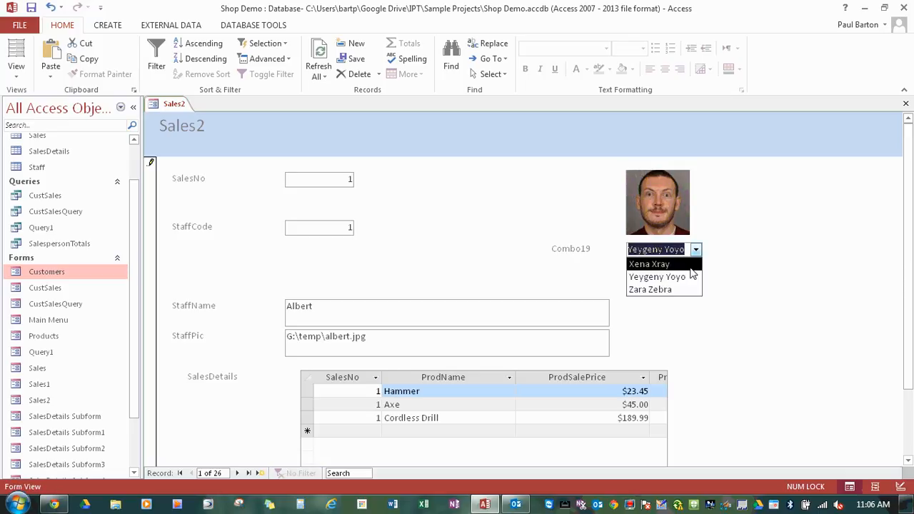
left_click(685, 264)
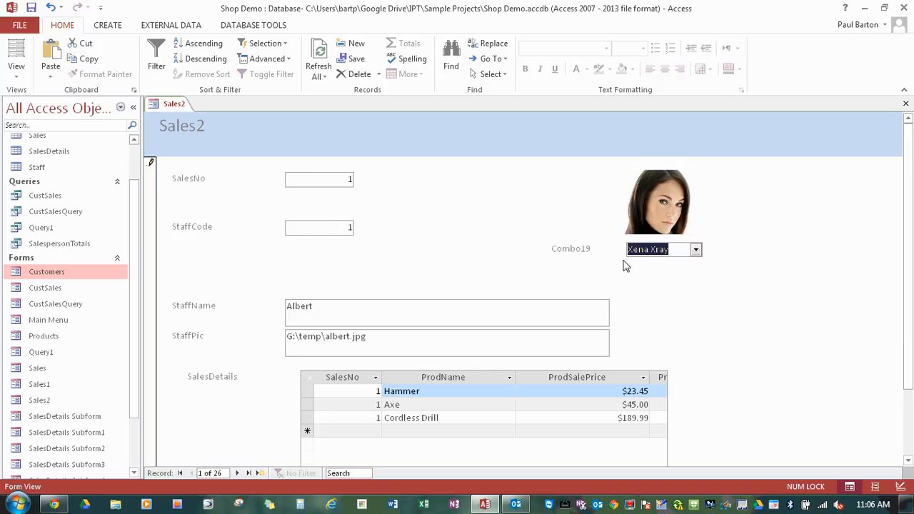
left_click(697, 251)
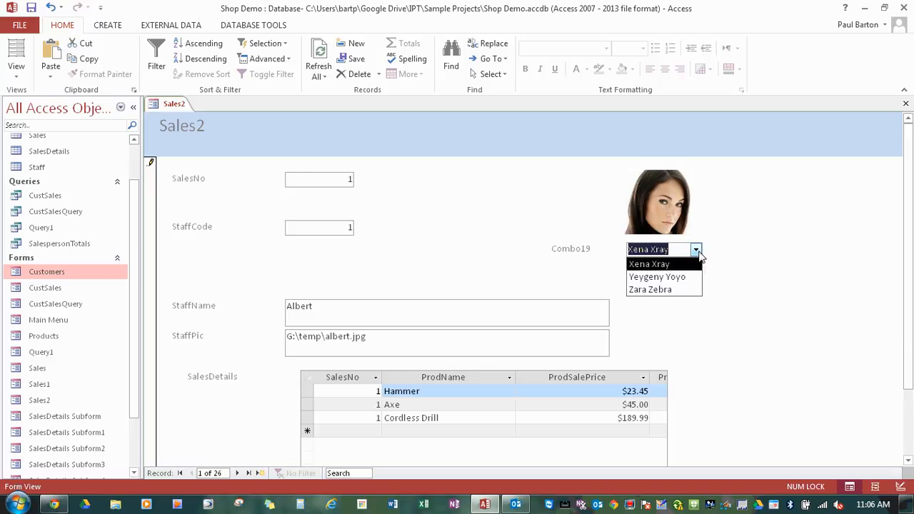
left_click(677, 291)
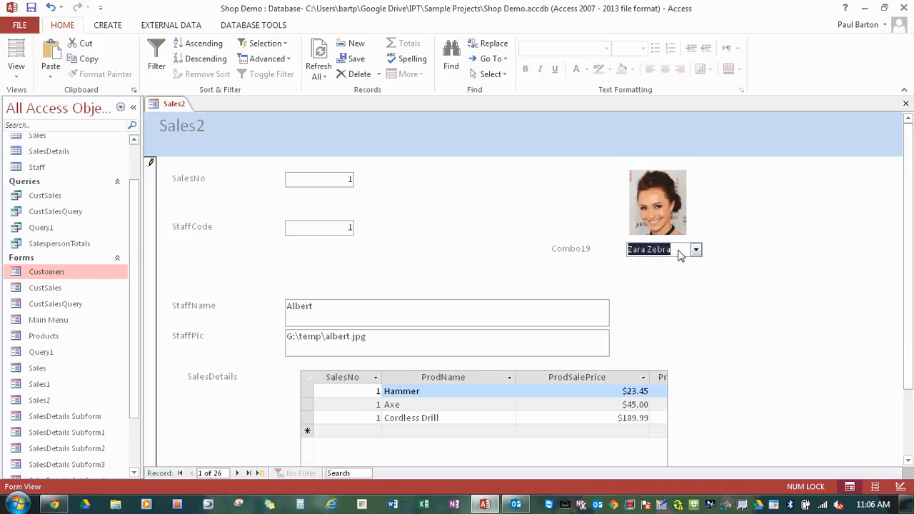